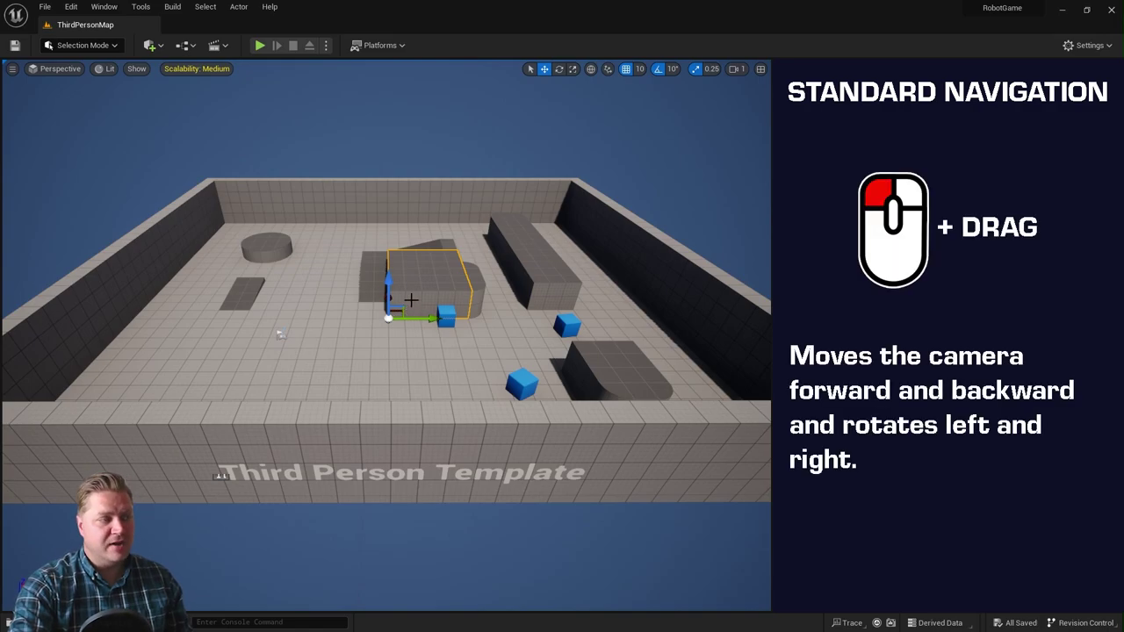
Move the viewport camera over the level, rotate its view, and shift its height to look across the arena
{"action": "left_click_drag", "start_coordinate": [410, 304], "coordinate": [503, 309]}
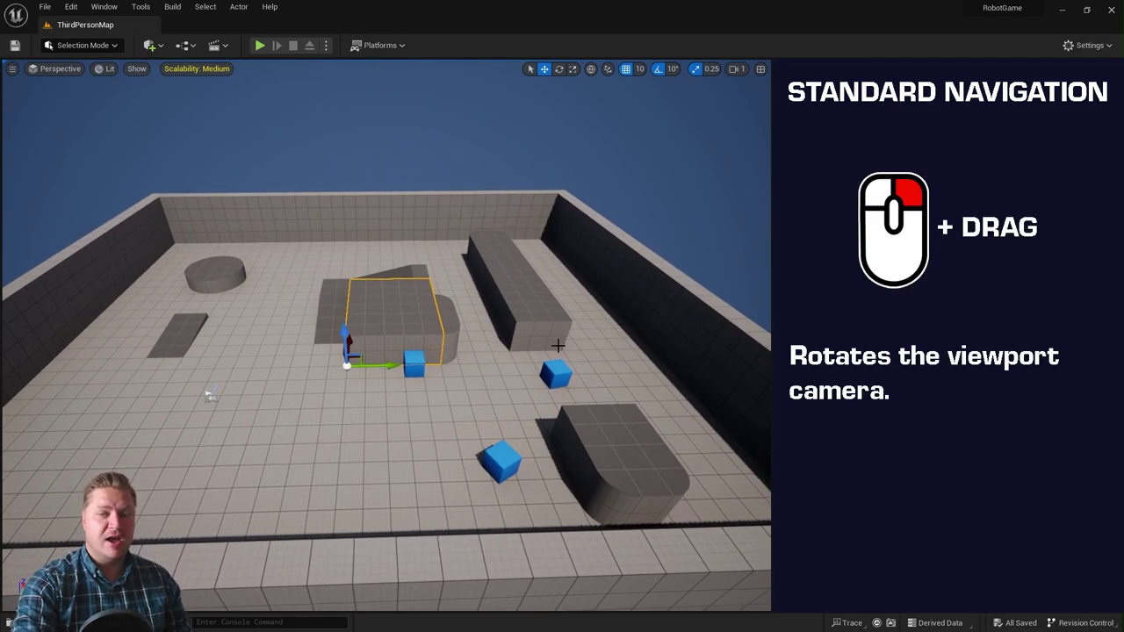
{"action": "right_click_drag", "start_coordinate": [558, 346], "coordinate": [252, 423]}
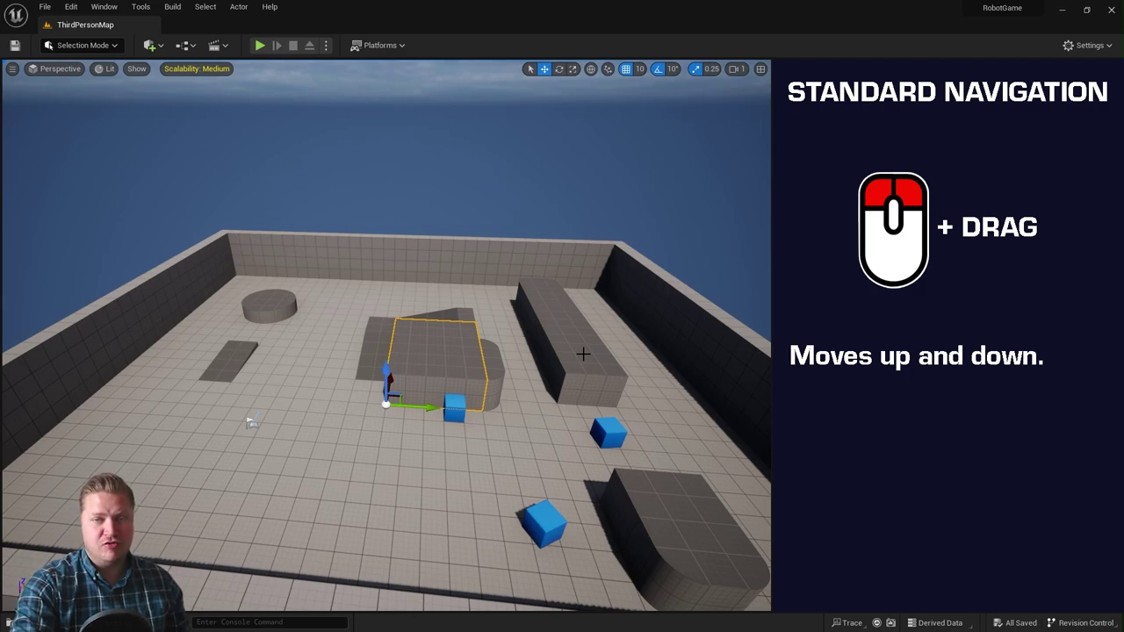
{"action": "mouse_move", "coordinate": [584, 354]}
{"action": "right_mouse_down"}
{"action": "mouse_move", "coordinate": [603, 243]}
{"action": "mouse_move", "coordinate": [583, 264]}
{"action": "mouse_move", "coordinate": [603, 468]}
{"action": "mouse_move", "coordinate": [603, 255]}
{"action": "mouse_move", "coordinate": [602, 562]}
{"action": "mouse_move", "coordinate": [602, 264]}
{"action": "mouse_move", "coordinate": [602, 352]}
{"action": "right_mouse_up"}
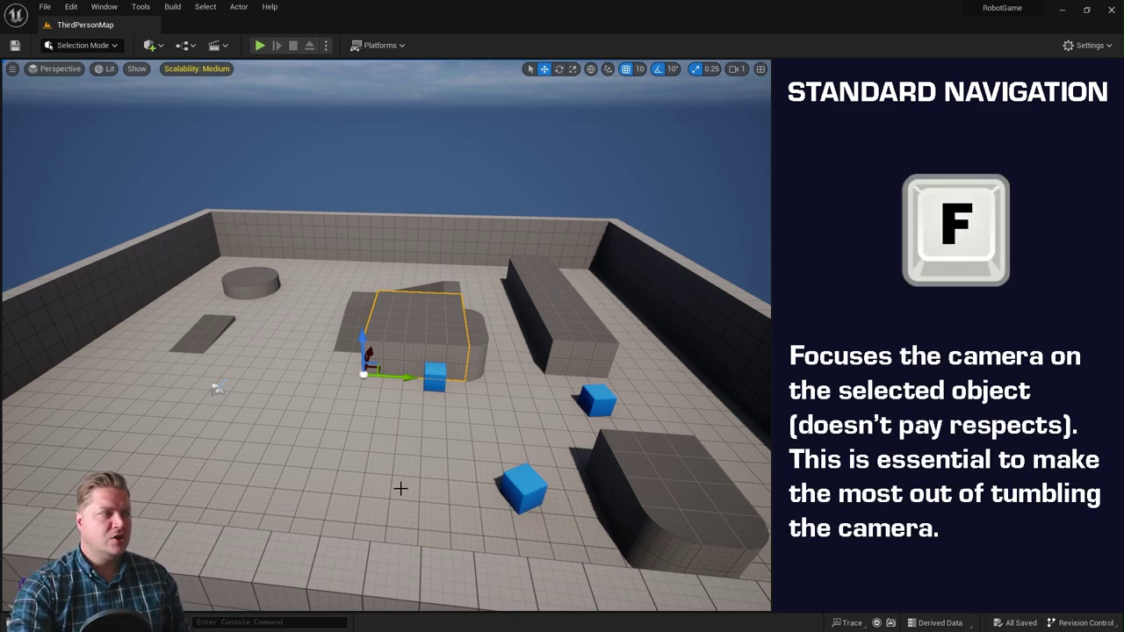
Select the long narrow block, focus the camera on it, and pull back and orbit until the whole arena is in view
{"action": "left_click", "coordinate": [533, 263]}
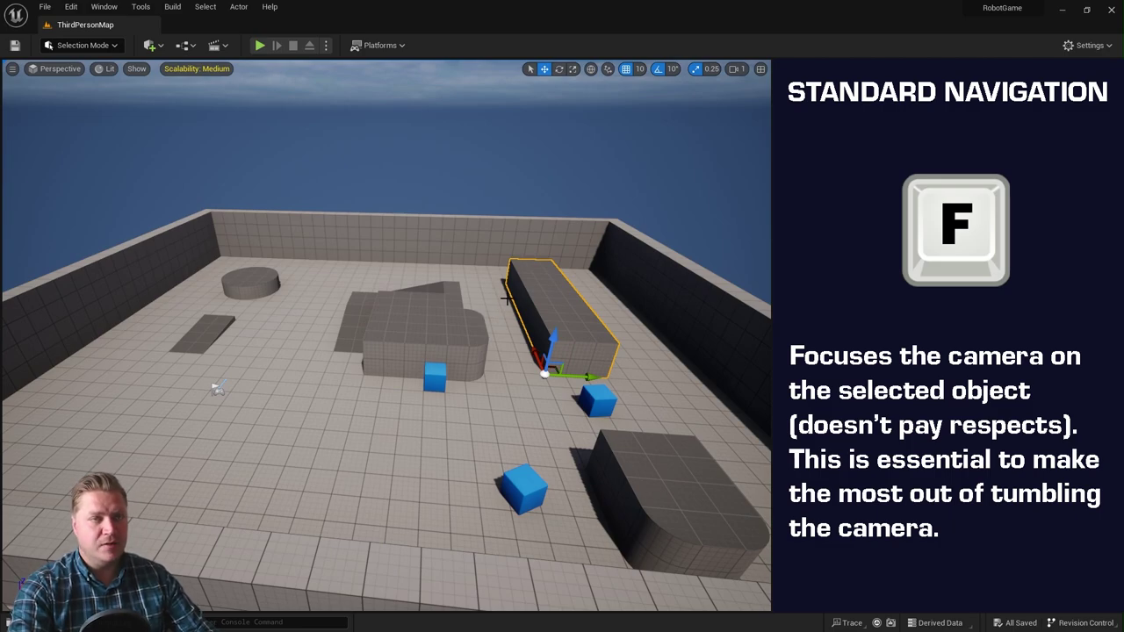
{"action": "key", "text": "f"}
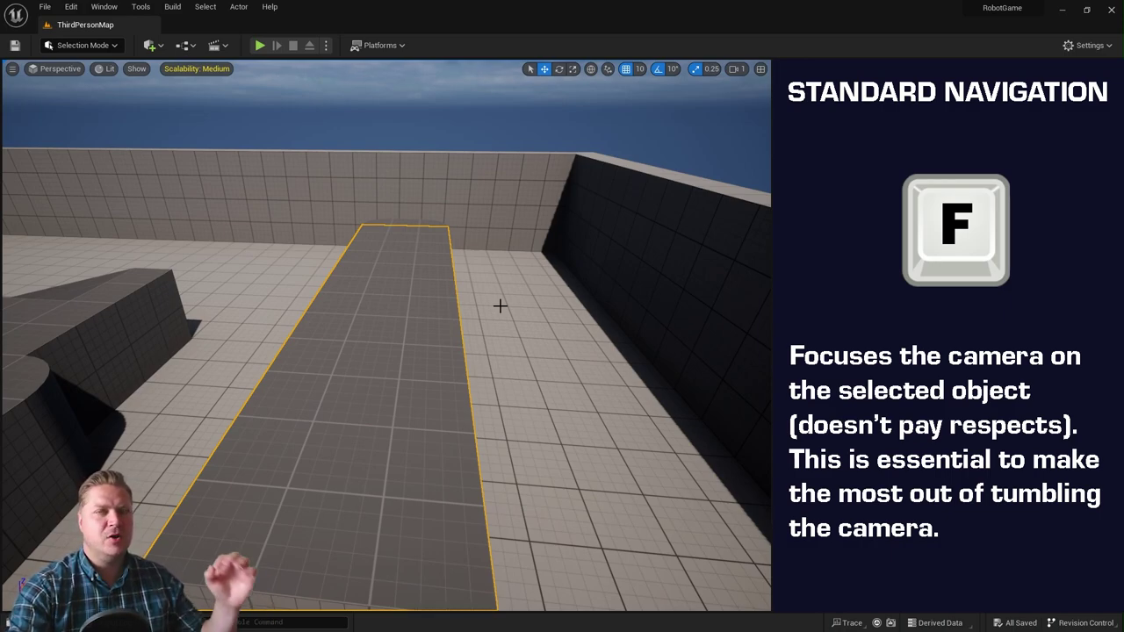
{"action": "right_click_drag", "start_coordinate": [498, 313], "coordinate": [498, 335]}
{"action": "key", "text": "s"}
{"action": "key", "text": "a"}
{"action": "left_click_drag", "start_coordinate": [270, 416], "coordinate": [284, 417], "text": "alt"}
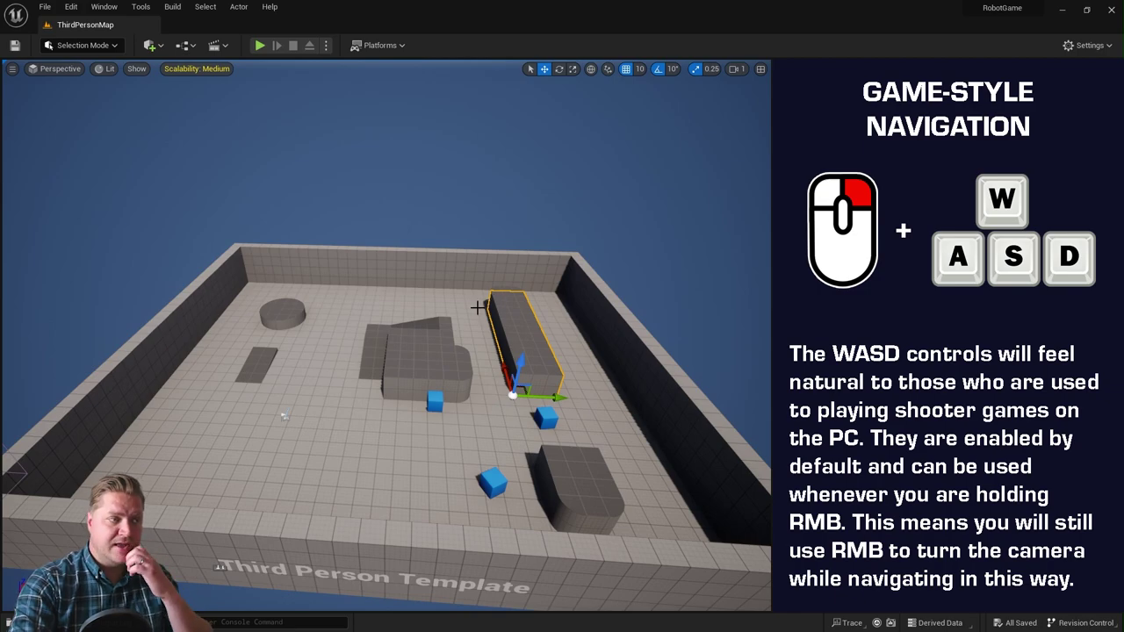
Fly the viewport camera forward, backward and sideways through the level with game-style navigation while turning the view
{"action": "right_click_drag", "start_coordinate": [387, 334], "coordinate": [383, 256]}
{"action": "key", "text": "w"}
{"action": "key", "text": "s"}
{"action": "key", "text": "a"}
{"action": "key", "text": "d"}
{"action": "right_click_drag", "start_coordinate": [351, 514], "coordinate": [164, 514]}
{"action": "right_click_drag", "start_coordinate": [386, 334], "coordinate": [413, 386]}
{"action": "key", "text": "w"}
{"action": "right_click_drag", "start_coordinate": [167, 508], "coordinate": [167, 508]}
{"action": "right_click_drag", "start_coordinate": [274, 396], "coordinate": [274, 396]}
{"action": "right_click_drag", "start_coordinate": [449, 289], "coordinate": [449, 289]}
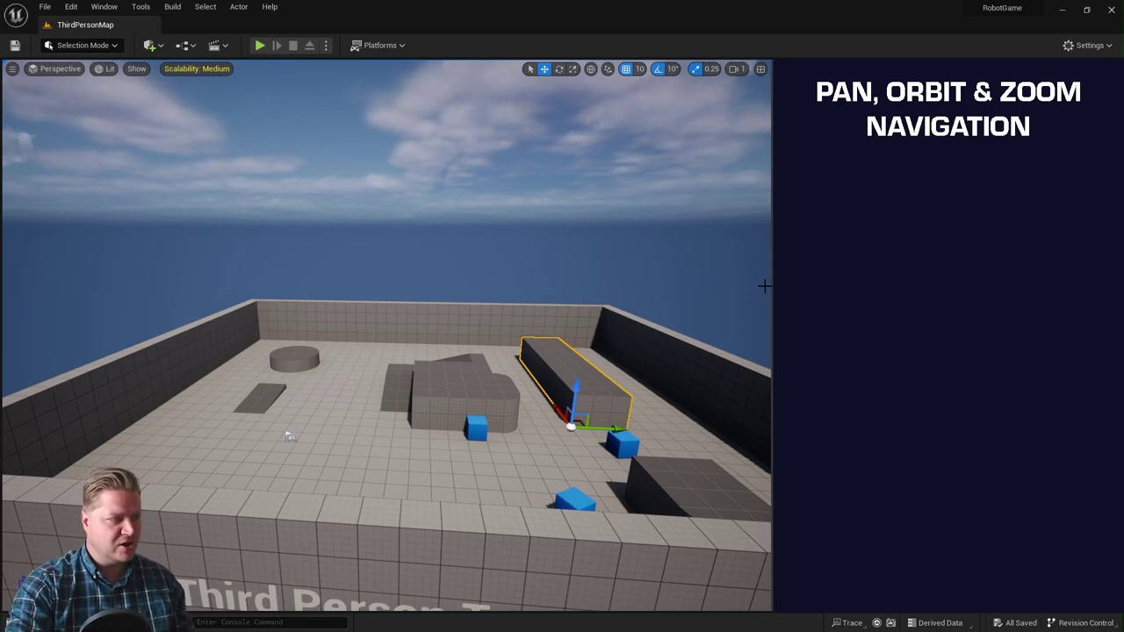
Select the central block, focus the camera on it, and orbit, dolly and pan the view around it
{"action": "left_click_drag", "start_coordinate": [451, 351], "coordinate": [286, 369], "text": "alt"}
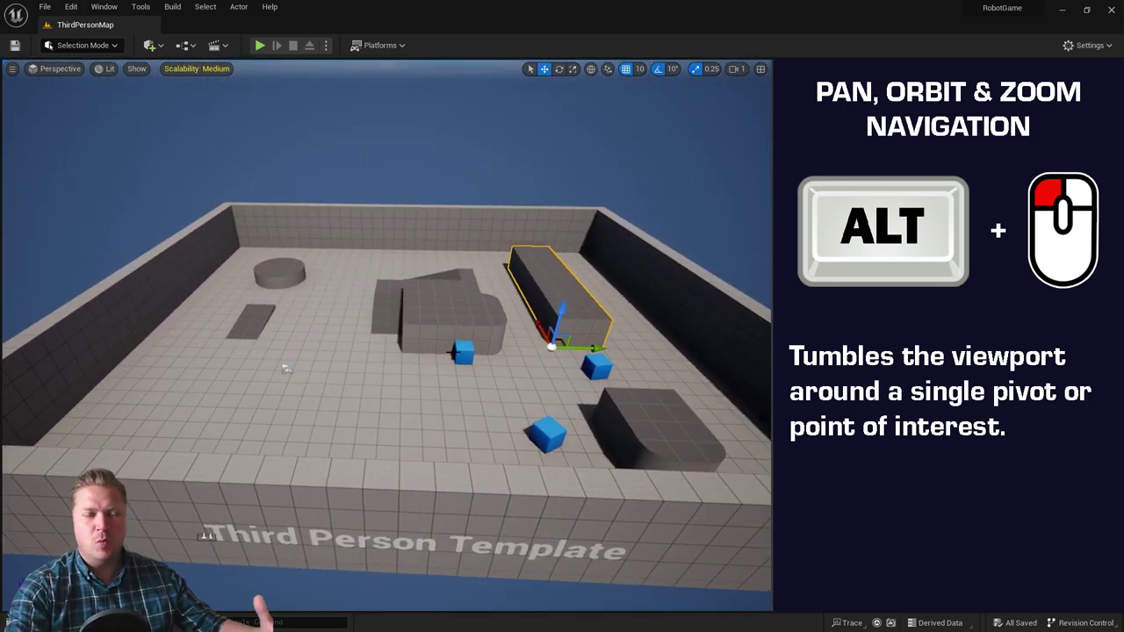
{"action": "left_click", "coordinate": [439, 360]}
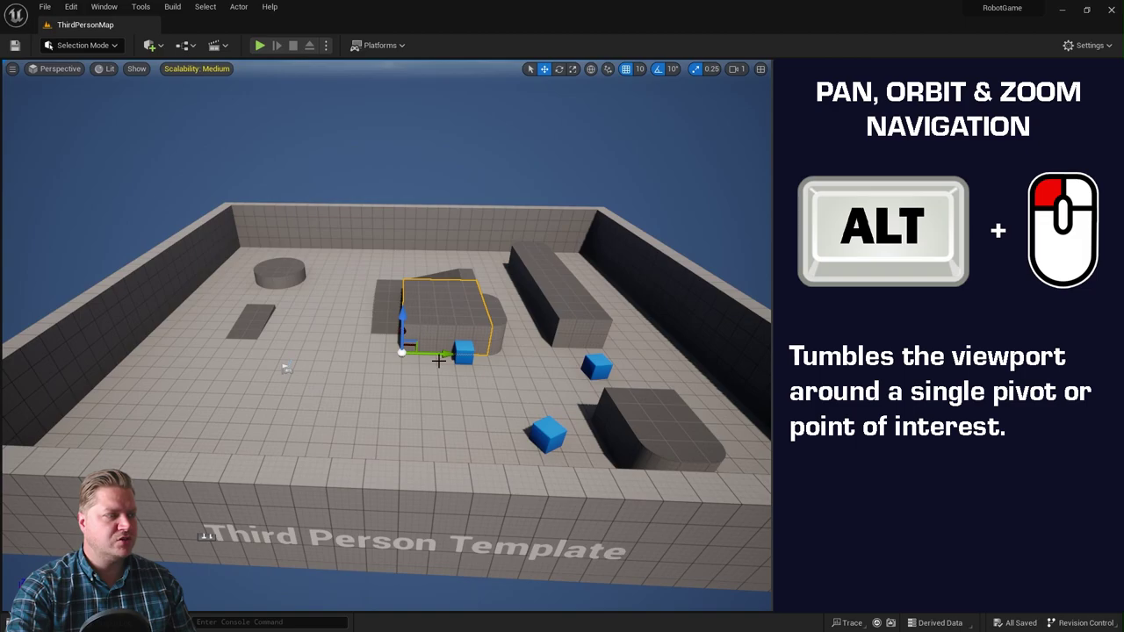
{"action": "key", "text": "f"}
{"action": "left_click_drag", "start_coordinate": [445, 359], "coordinate": [379, 346], "text": "alt"}
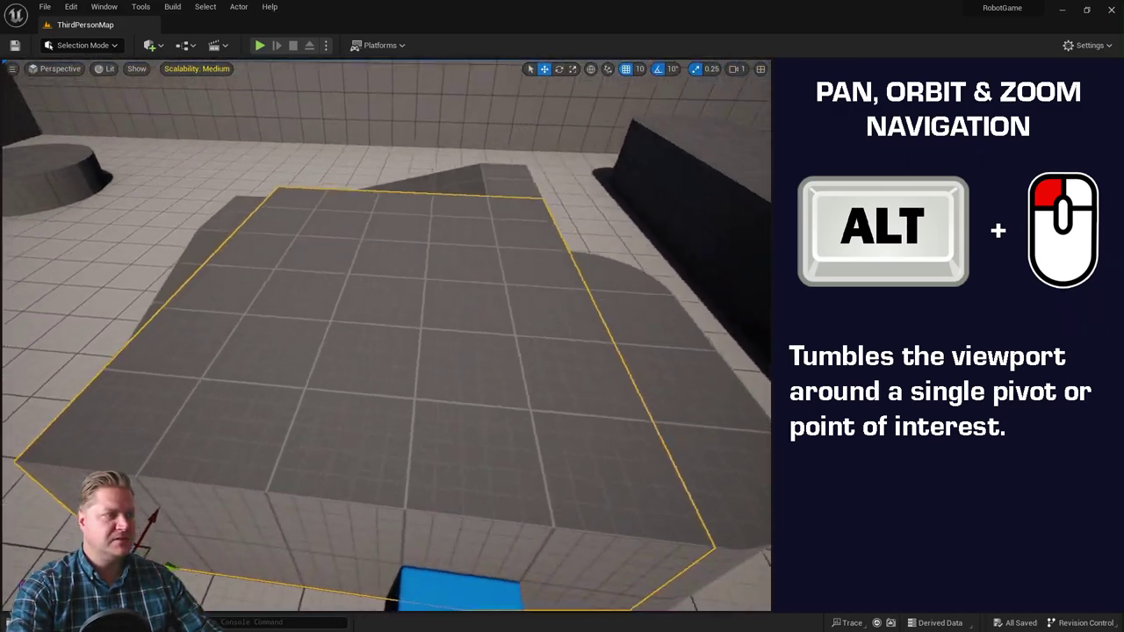
{"action": "scroll", "coordinate": [379, 346], "scroll_direction": "down", "scroll_amount": 8}
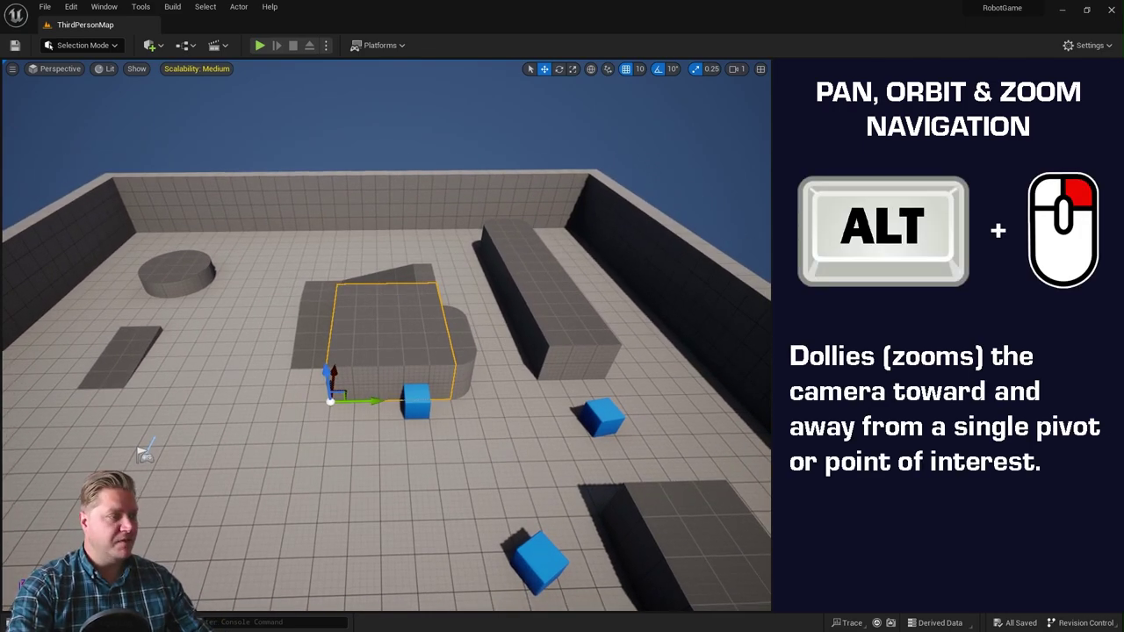
{"action": "right_click_drag", "start_coordinate": [145, 452], "coordinate": [227, 412], "text": "alt"}
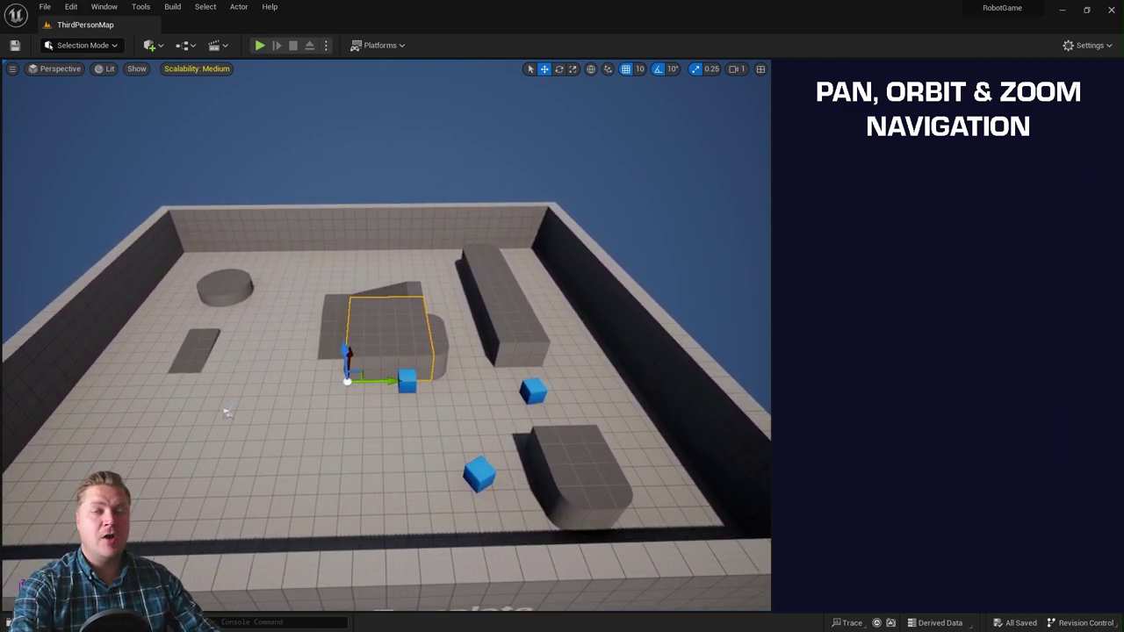
{"action": "middle_click_drag", "start_coordinate": [629, 337], "coordinate": [609, 284], "text": "alt"}
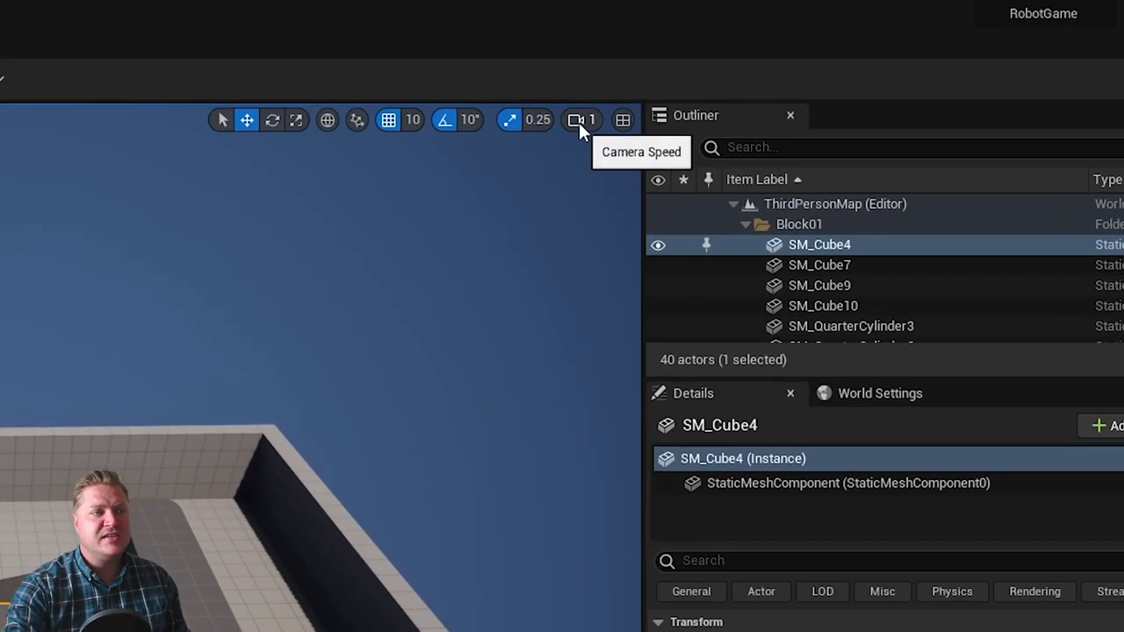
Set the viewport camera speed to 8 and fly back and forth over the level to test it
{"action": "left_click", "coordinate": [735, 70]}
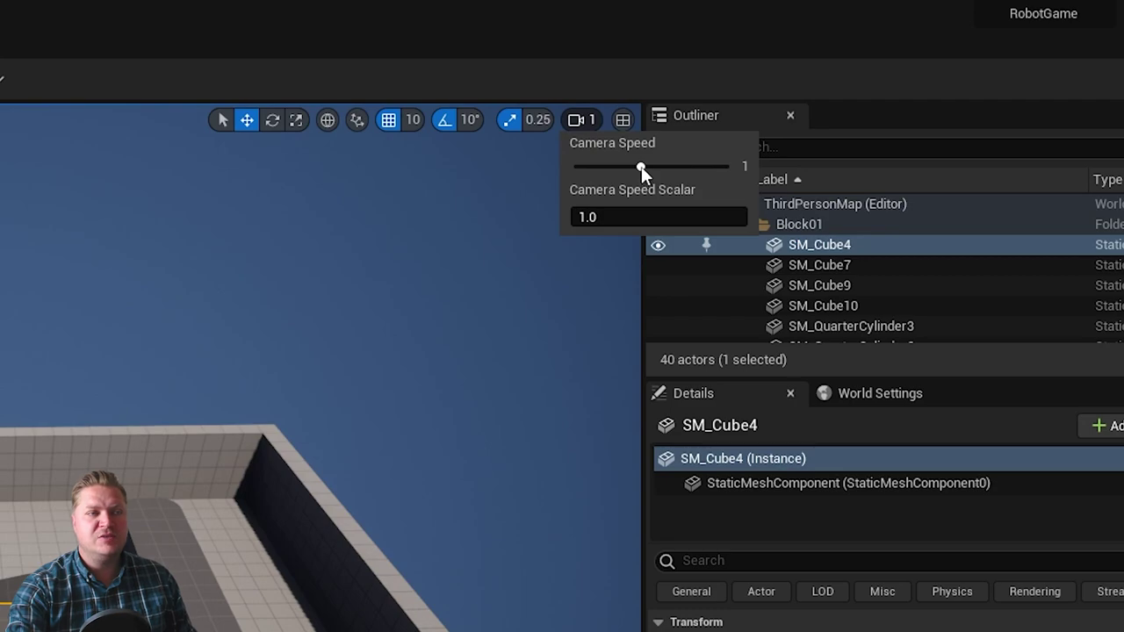
{"action": "left_click_drag", "start_coordinate": [641, 166], "coordinate": [678, 175]}
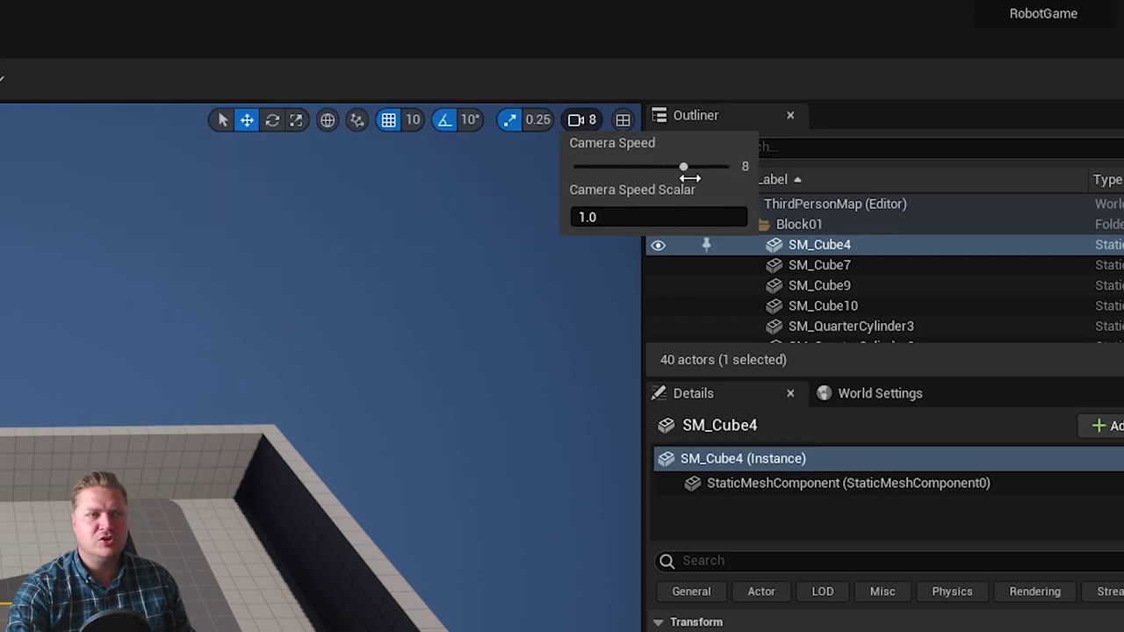
{"action": "left_click", "coordinate": [611, 79]}
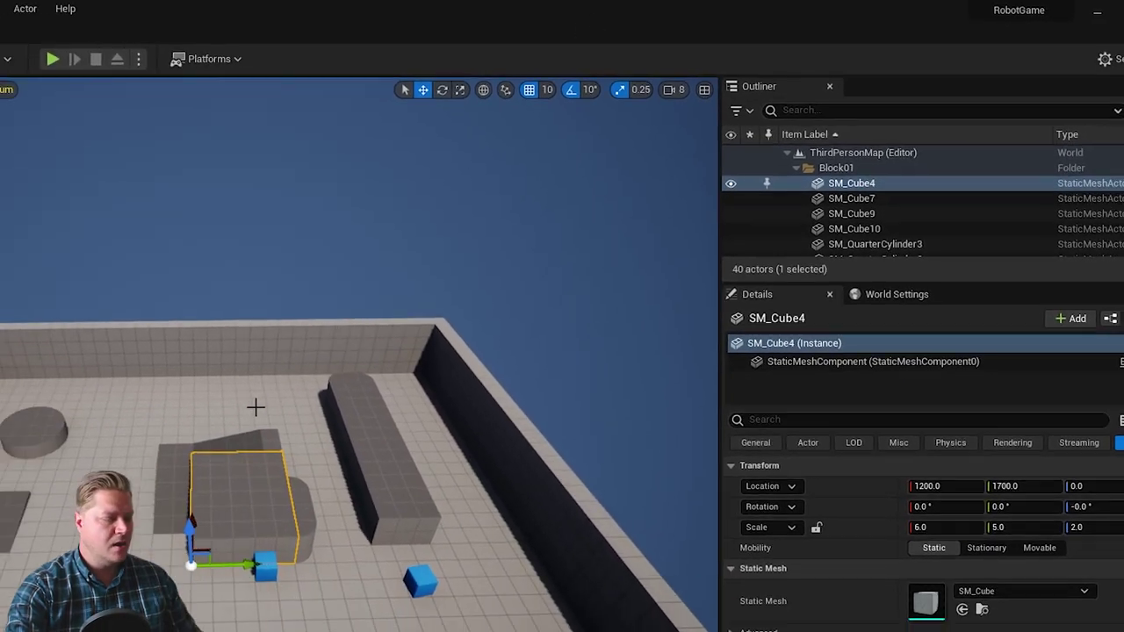
{"action": "key", "text": "s"}
{"action": "right_click_drag", "start_coordinate": [255, 407], "coordinate": [247, 380]}
{"action": "key", "text": "w"}
{"action": "key", "text": "s"}
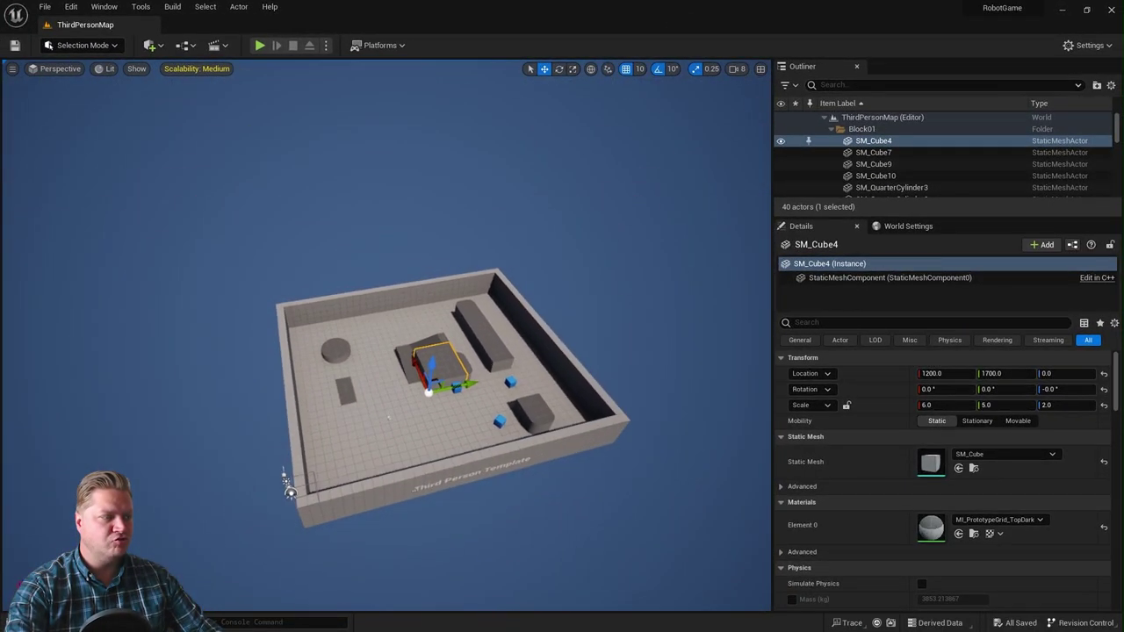
{"action": "key", "text": "w"}
{"action": "key", "text": "s"}
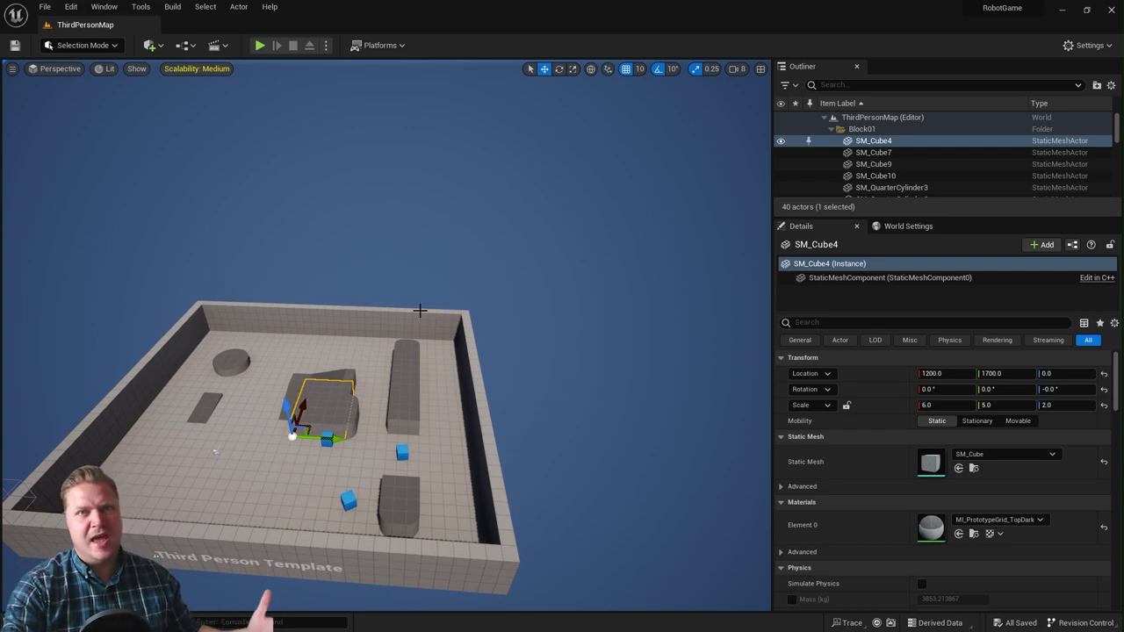
Set the viewport camera speed to 1 and pan the arena toward the middle of the view
{"action": "left_click", "coordinate": [737, 69]}
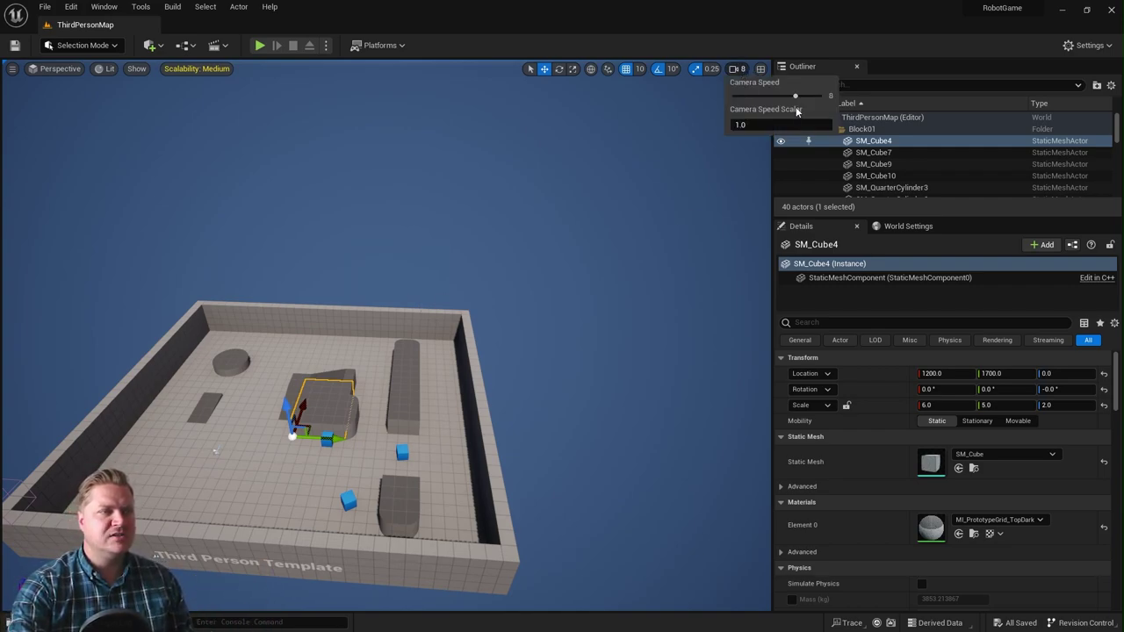
{"action": "left_click", "coordinate": [713, 15]}
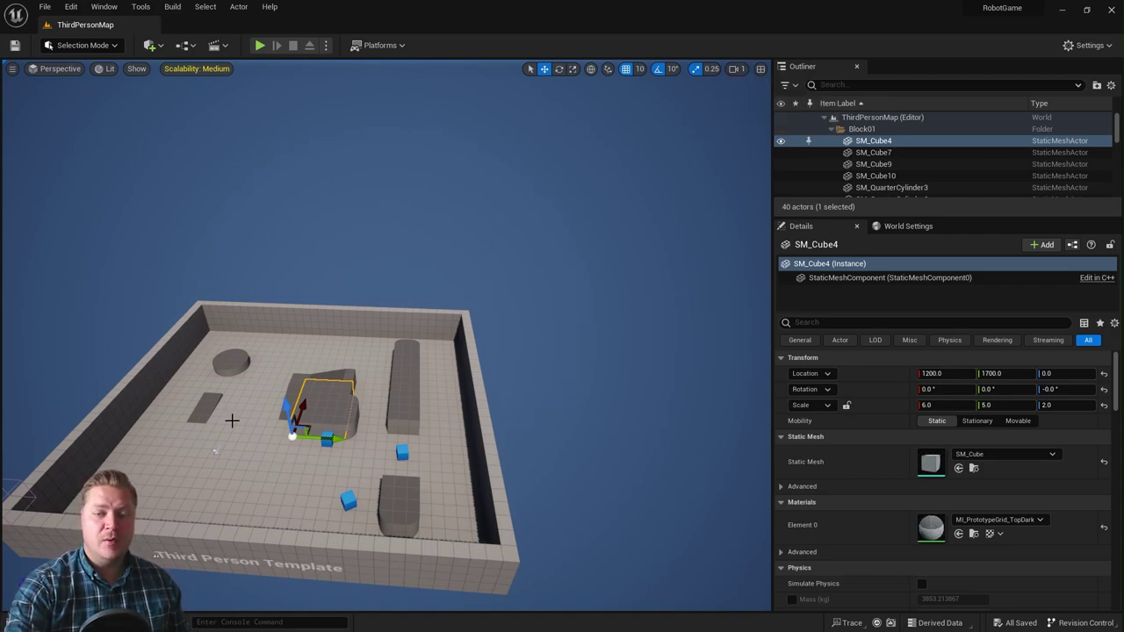
{"action": "middle_click_drag", "start_coordinate": [271, 377], "coordinate": [475, 276]}
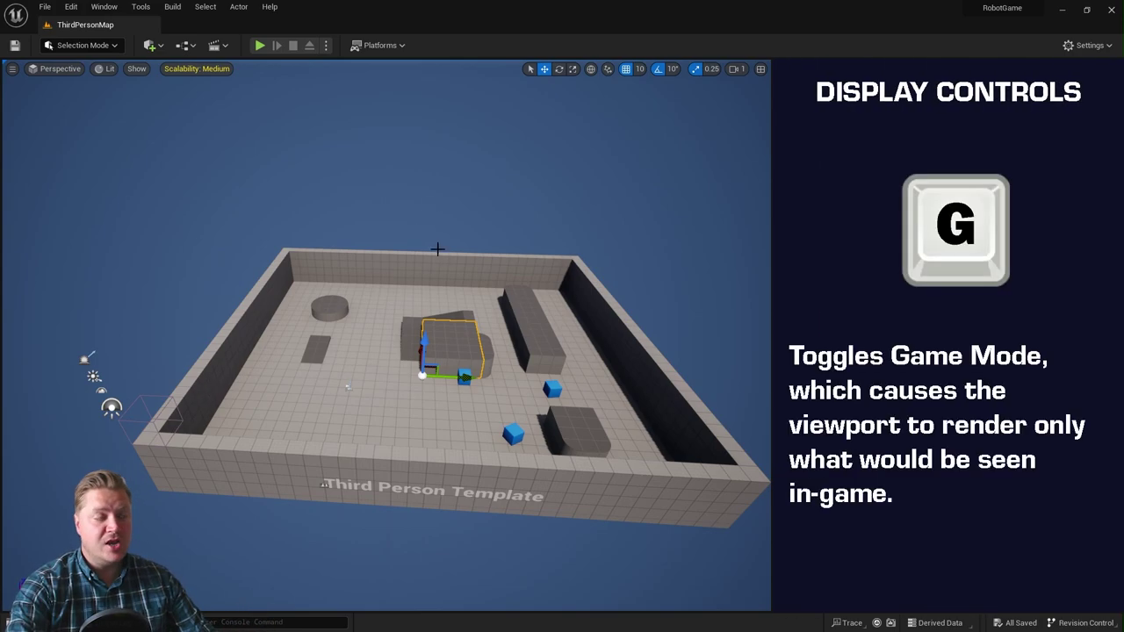
Turn on Game Mode in the viewport, and switch the full-screen immersive mode on and off again
{"action": "key", "text": "g"}
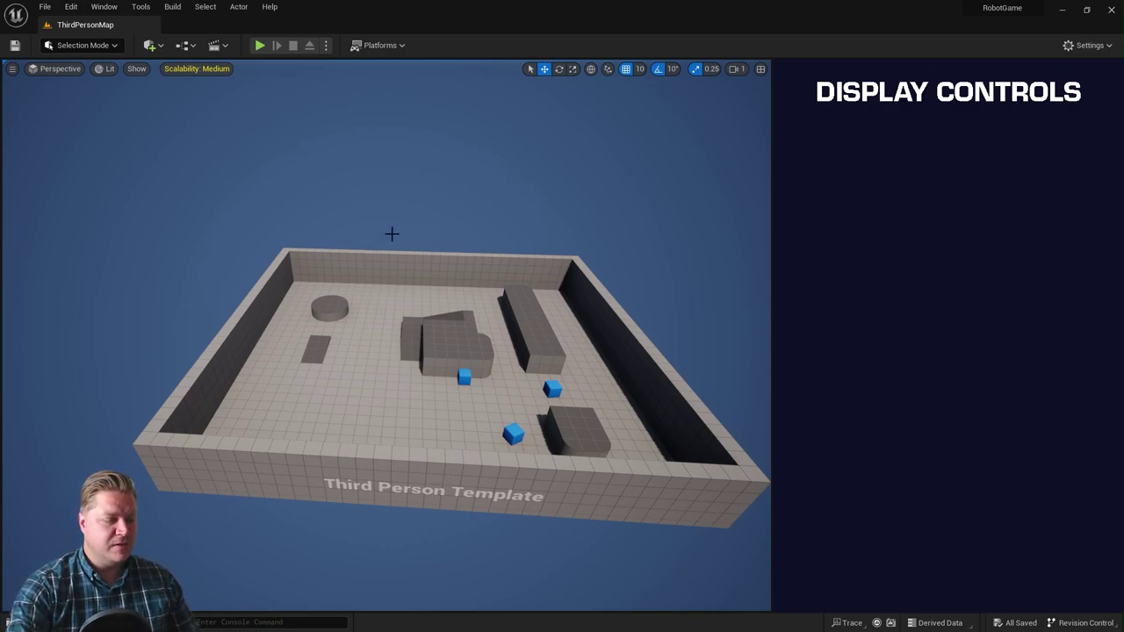
{"action": "key", "text": "F11"}
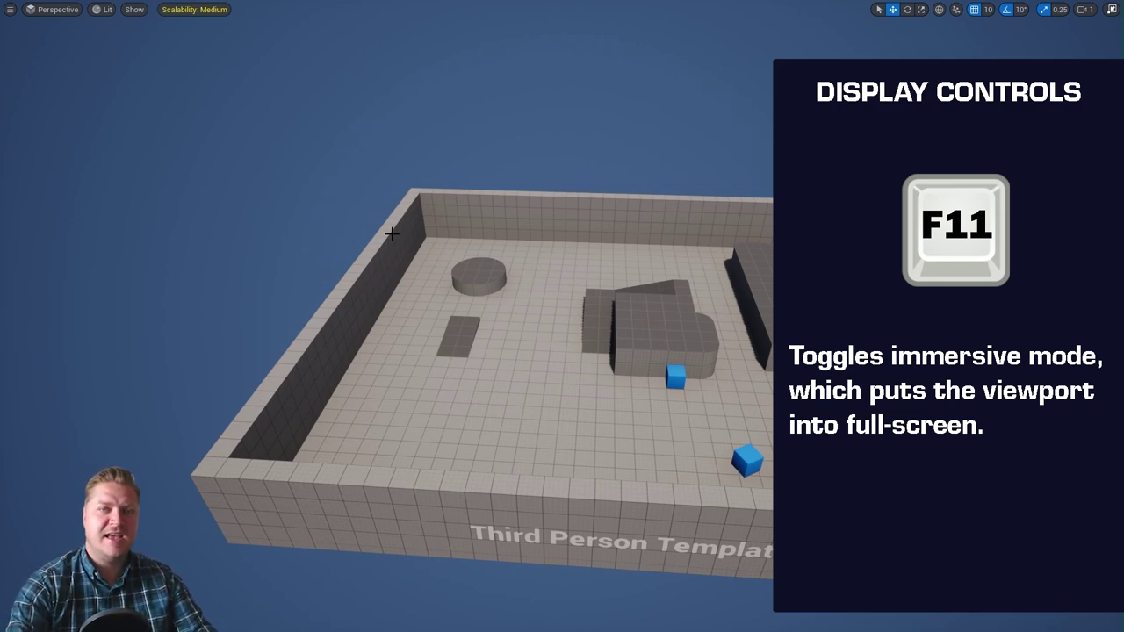
{"action": "key", "text": "F11"}
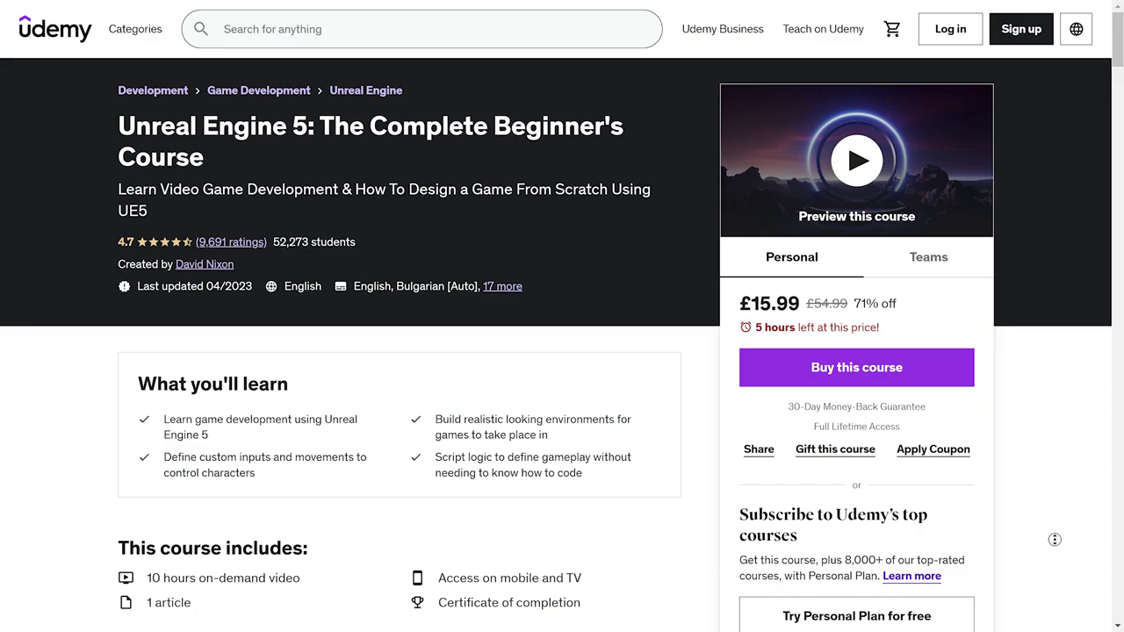
{"action": "scroll", "coordinate": [1055, 568], "scroll_direction": "down", "scroll_amount": 1}
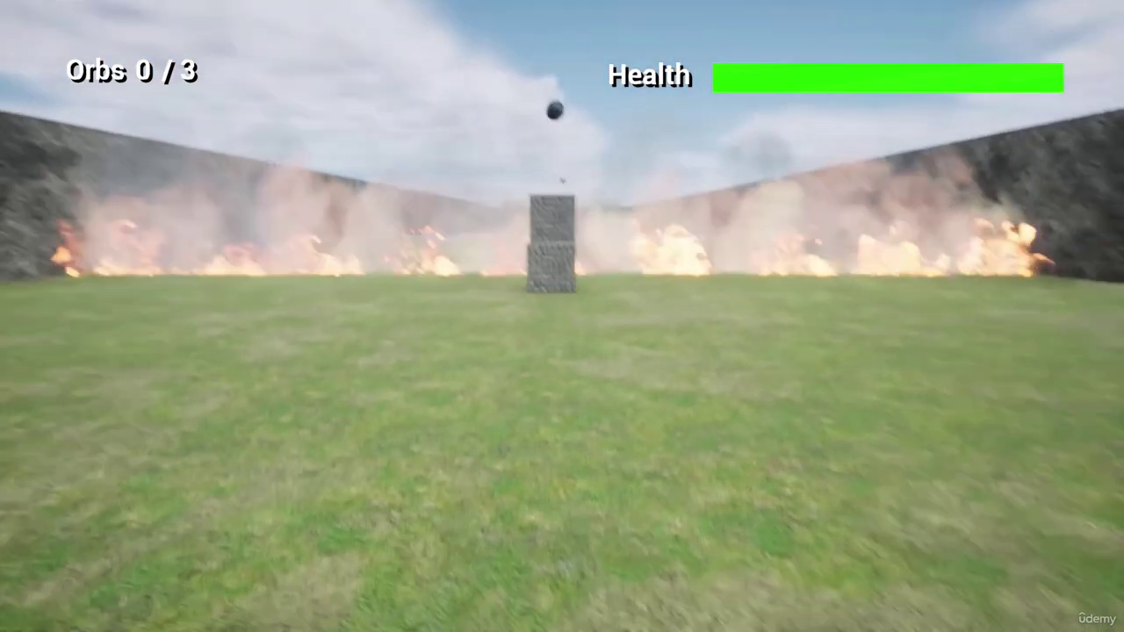
{"action": "key", "text": "w"}
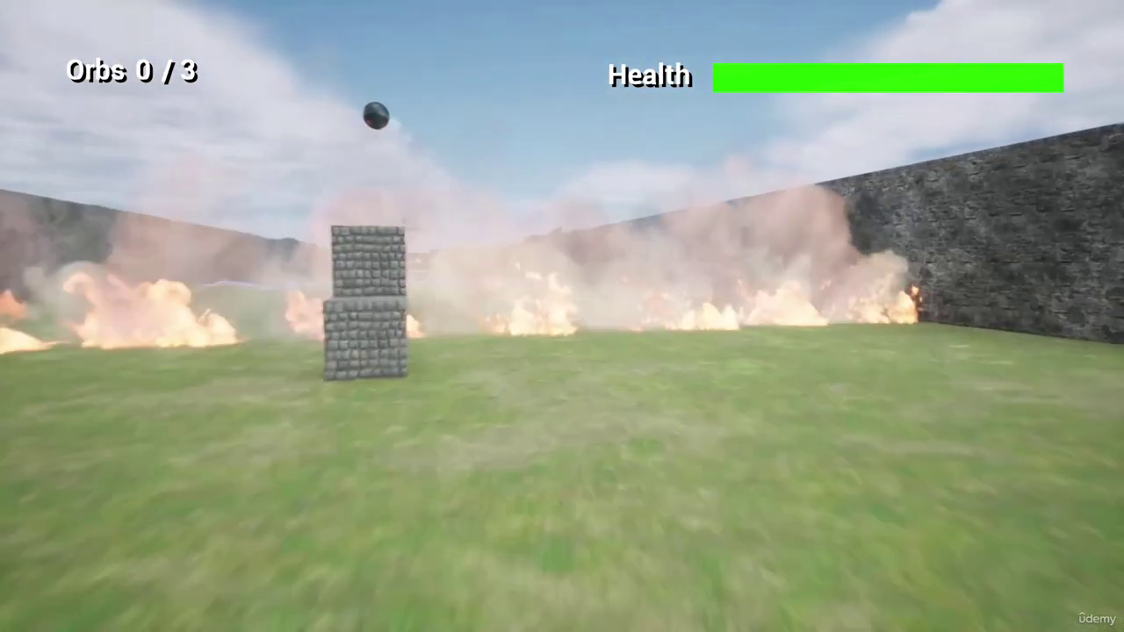
{"action": "key", "text": "w"}
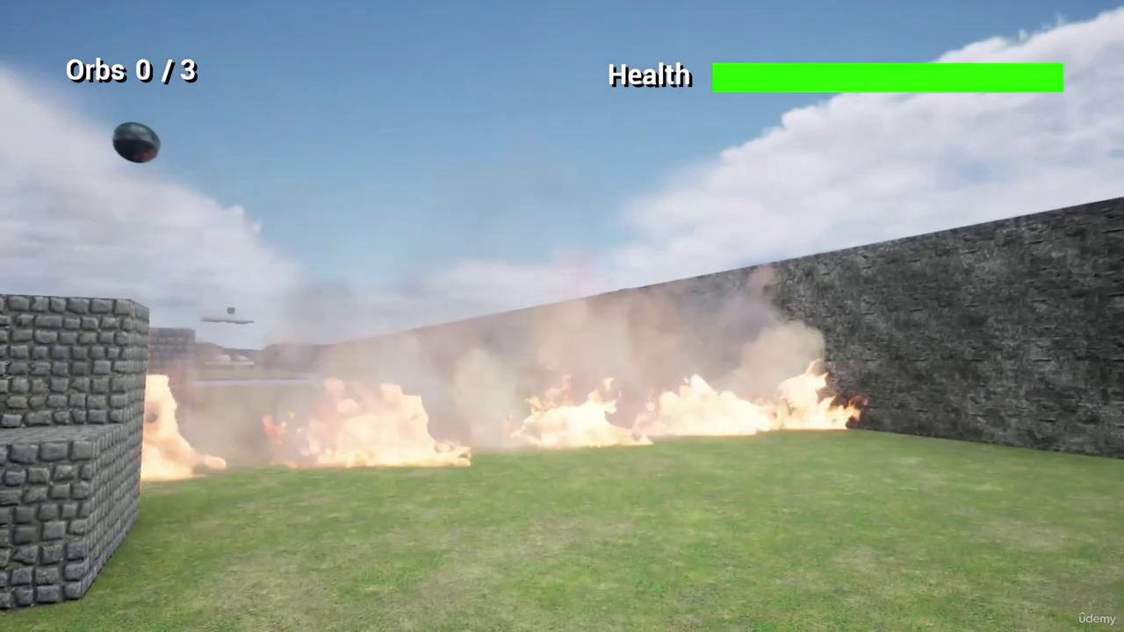
{"action": "key", "text": "w"}
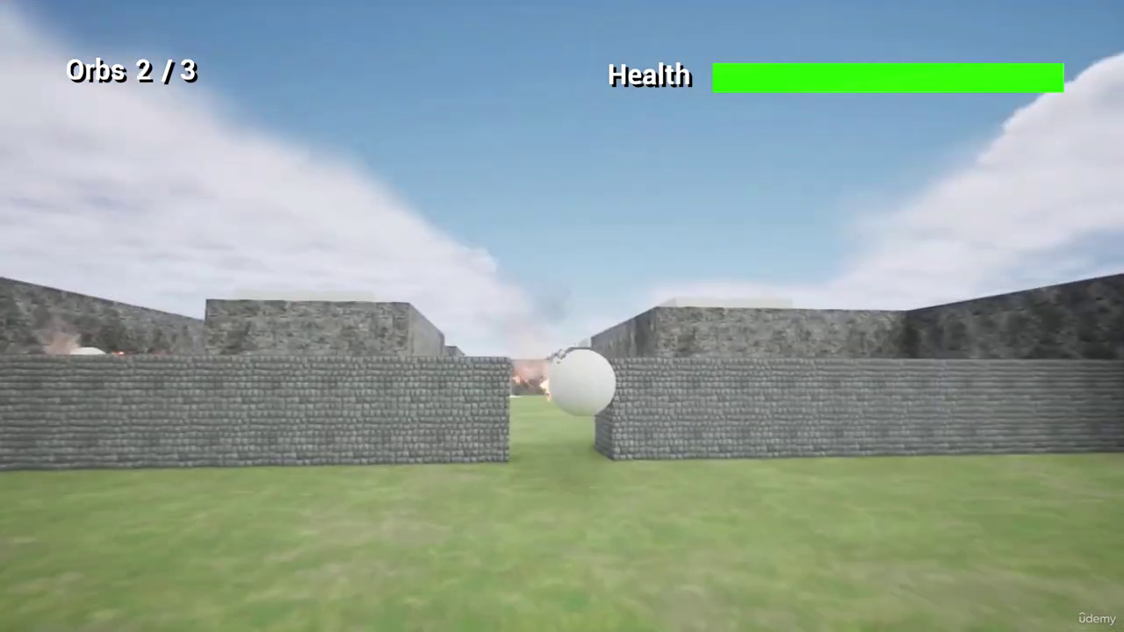
{"action": "key", "text": "w"}
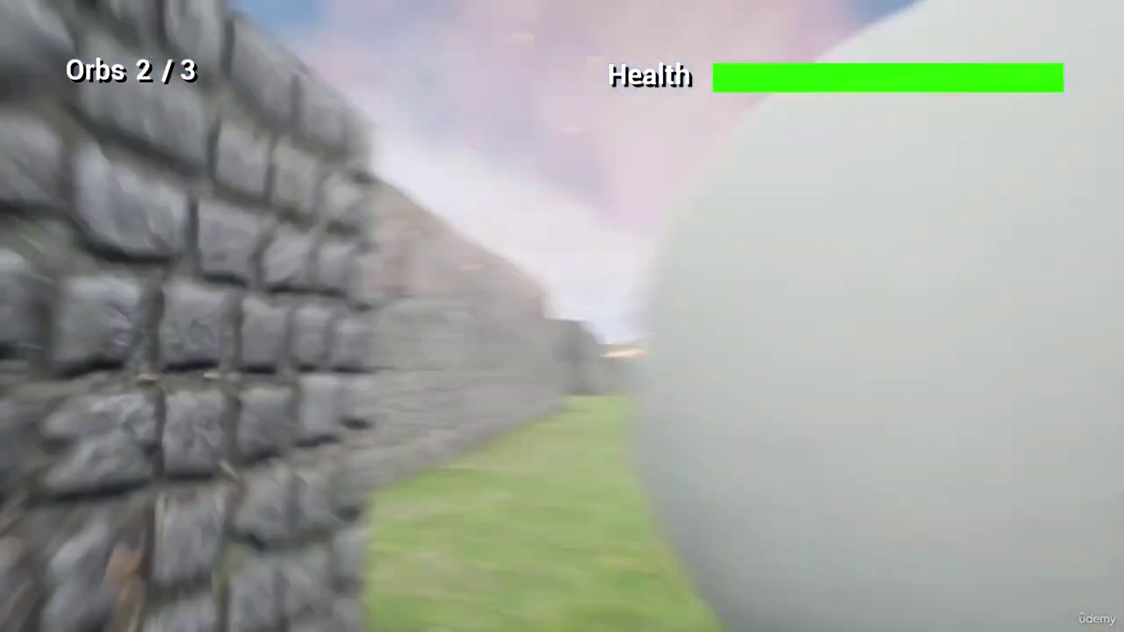
{"action": "key", "text": "w"}
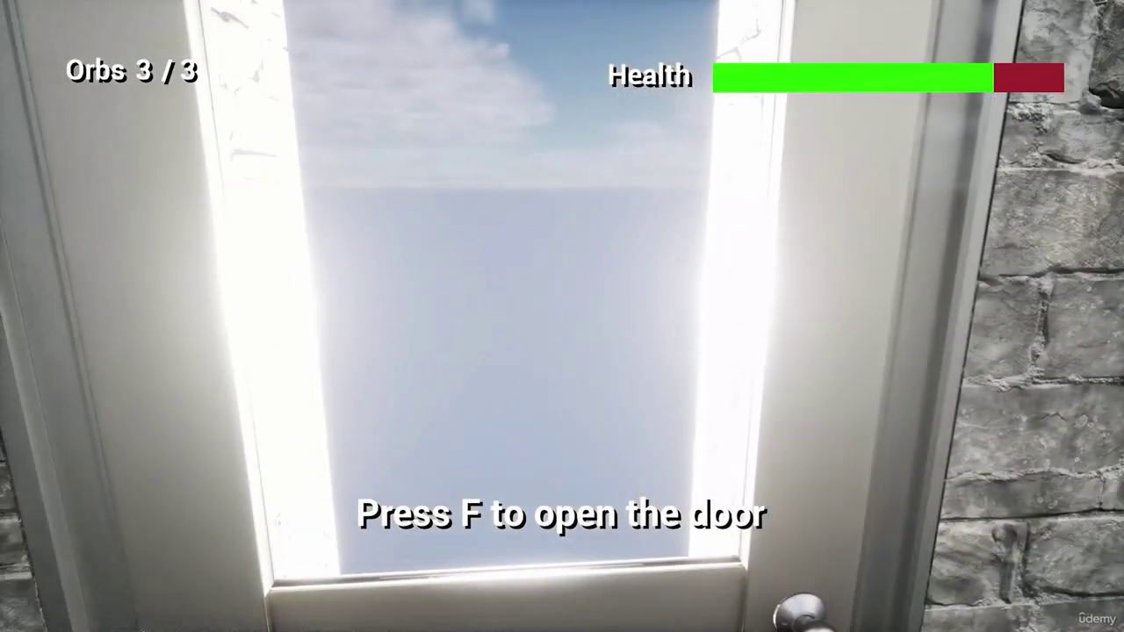
{"action": "key", "text": "f"}
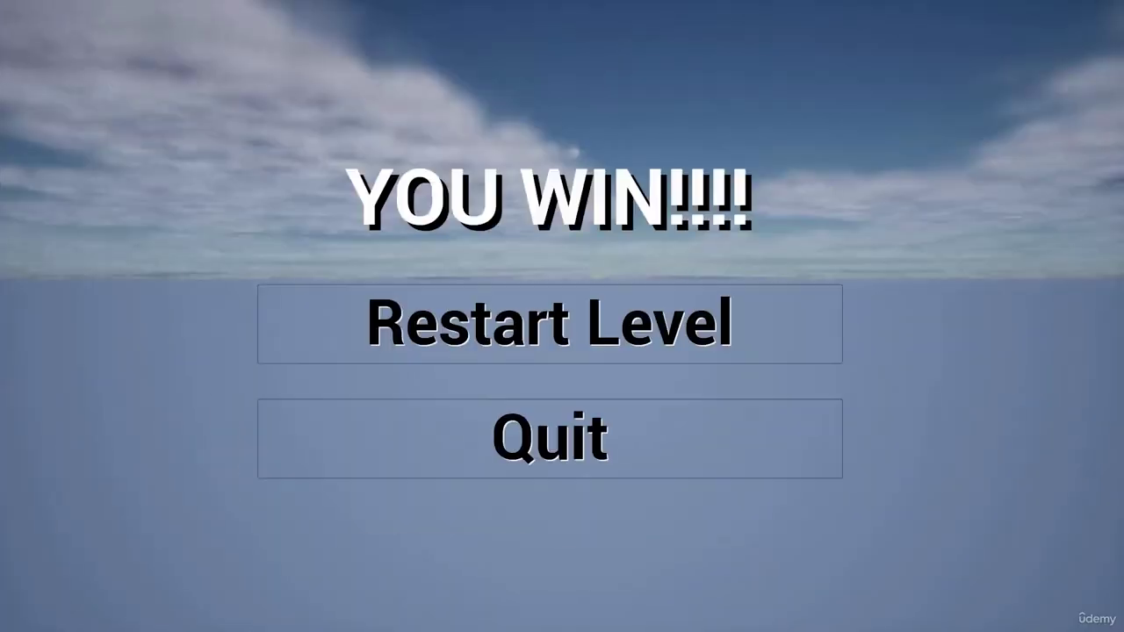